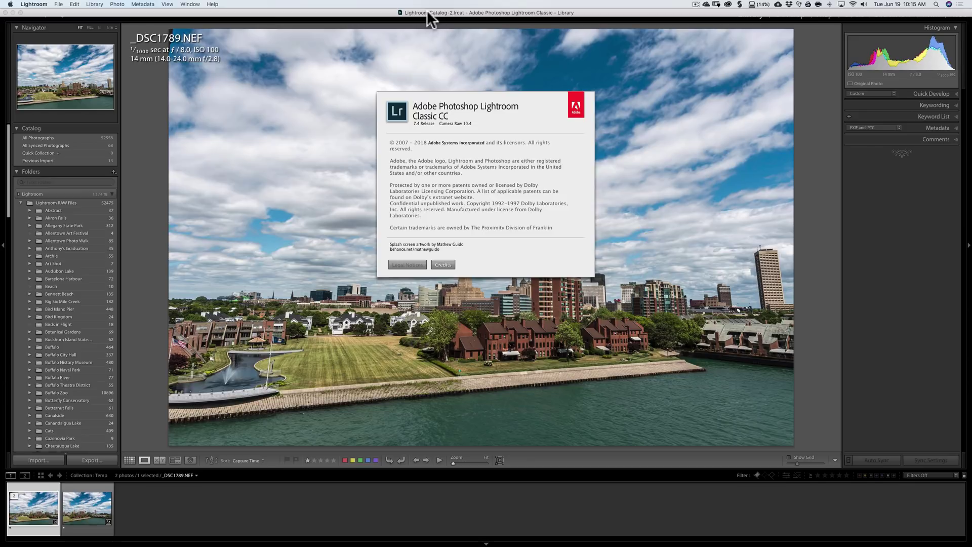
# Close the Lightroom Classic 7.4 About window to reveal the waterfront skyline photo.
pyautogui.click(427, 13)
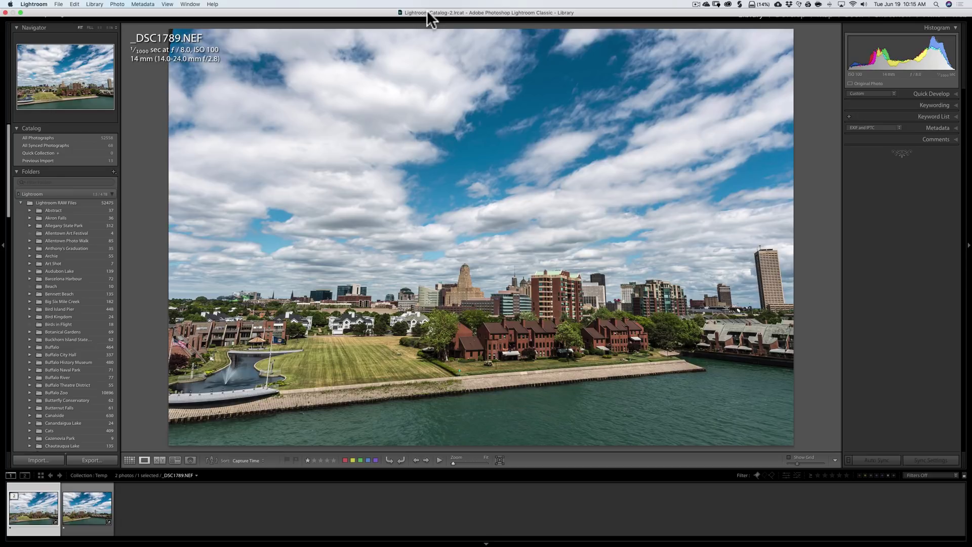
# Give the Abstract folder a yellow colour label from its context menu.
pyautogui.rightClick(67, 208)
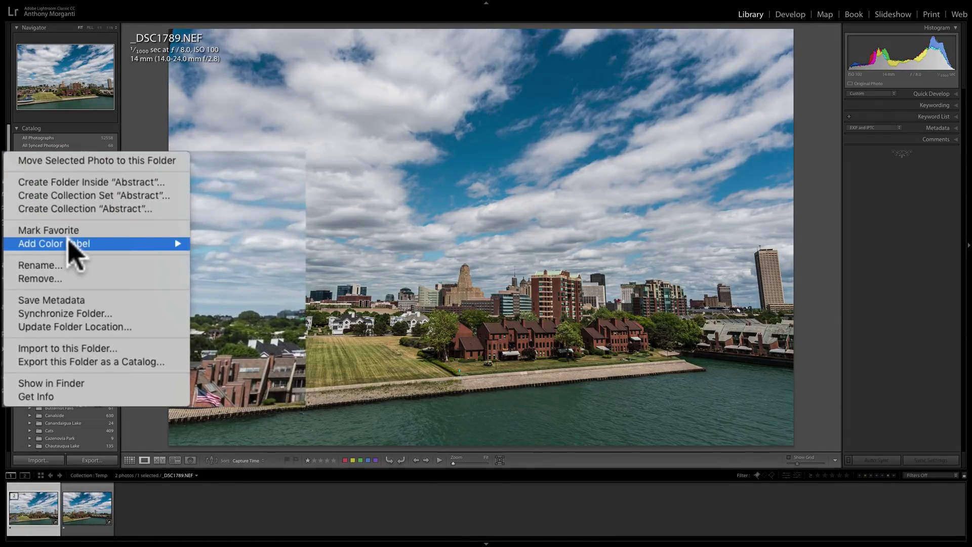
pyautogui.moveTo(68, 244)
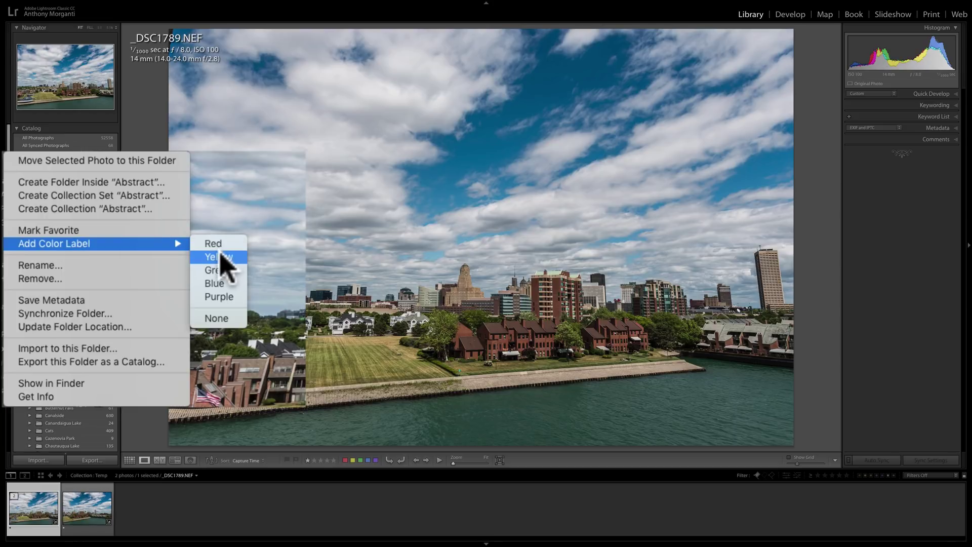
pyautogui.click(185, 266)
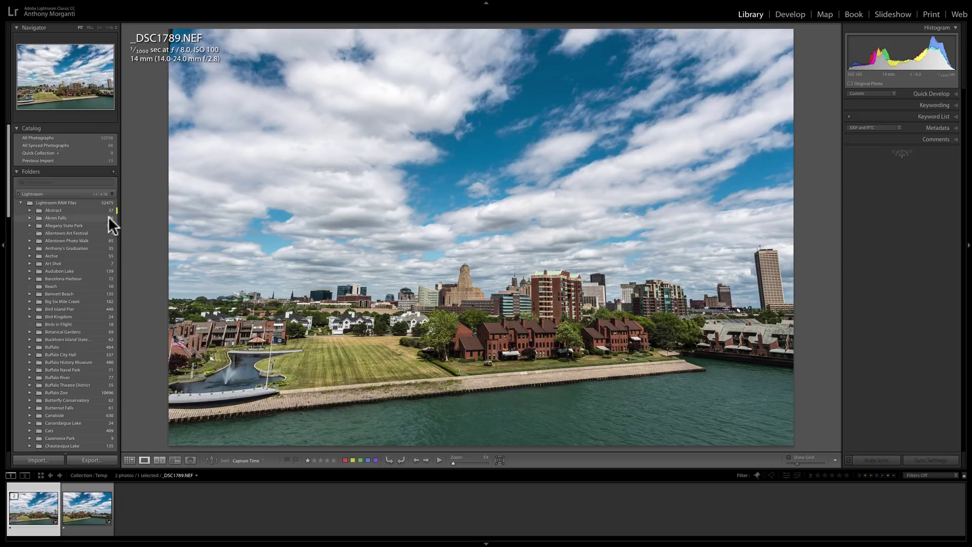
# Filter the Folders panel to Labeled Folders so only Abstract is listed.
pyautogui.scroll(-3, 72, 315)
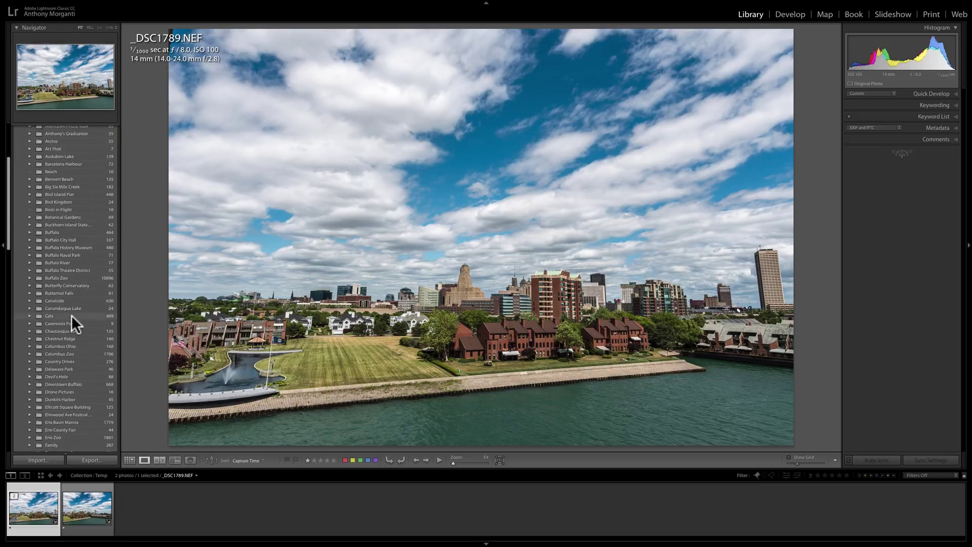
pyautogui.scroll(3, 71, 315)
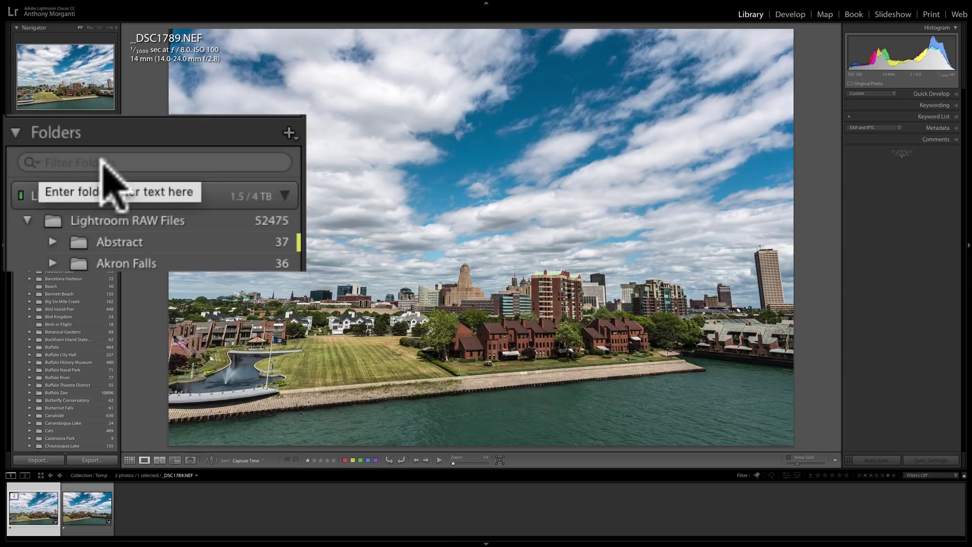
pyautogui.click(28, 162)
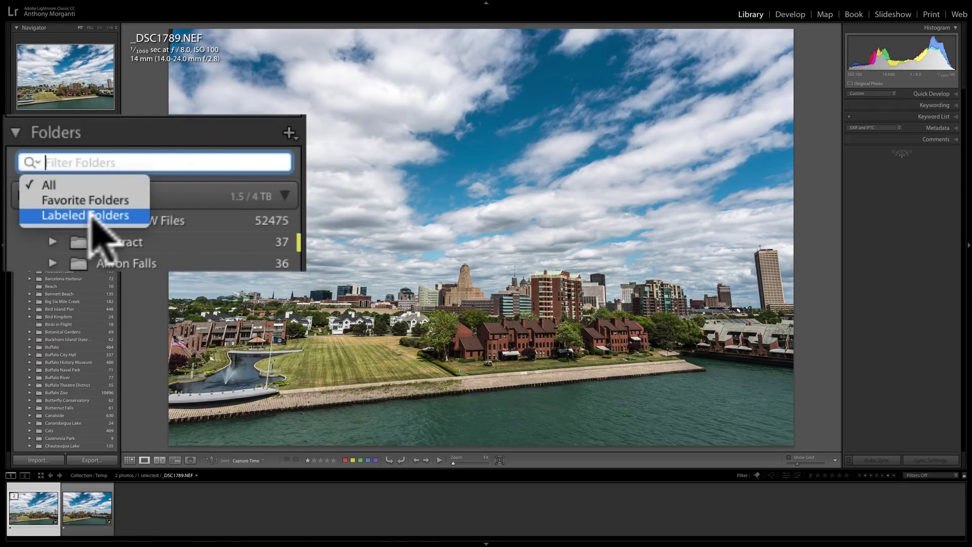
pyautogui.click(109, 215)
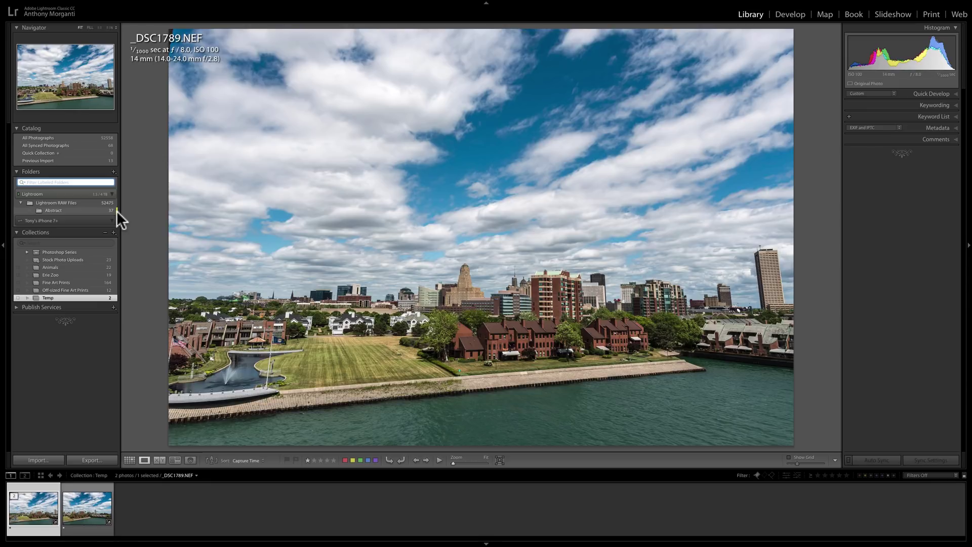
# Open _DSC1789.NEF in Develop and show the Profile Browser's groups.
pyautogui.click(797, 15)
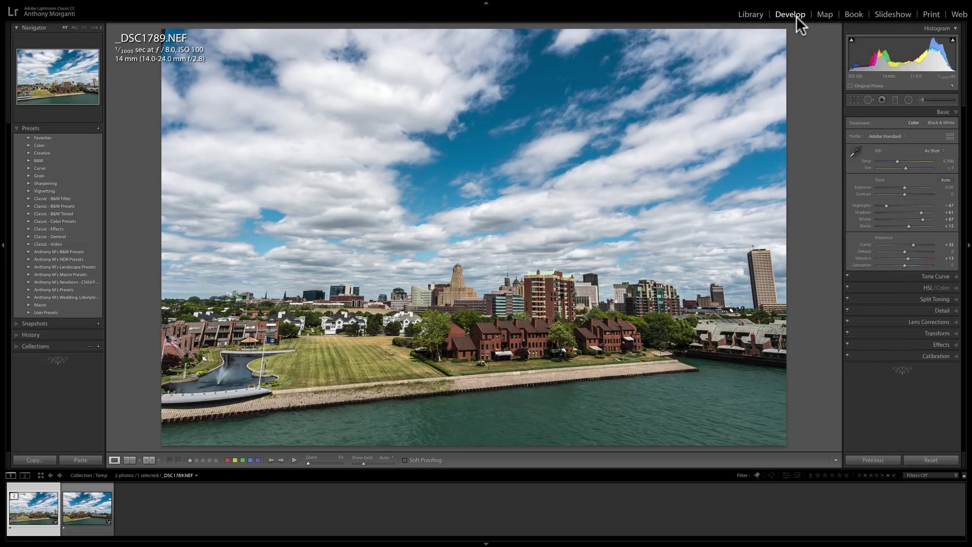
pyautogui.click(950, 137)
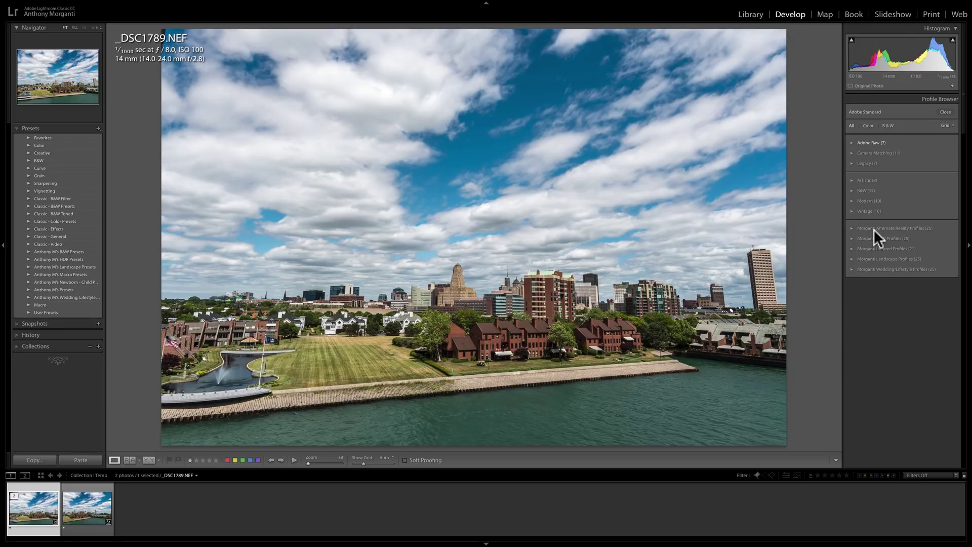
pyautogui.click(867, 143)
# Hide the Artistic, Modern and Vintage profile groups in Manage Profiles.
pyautogui.rightClick(866, 152)
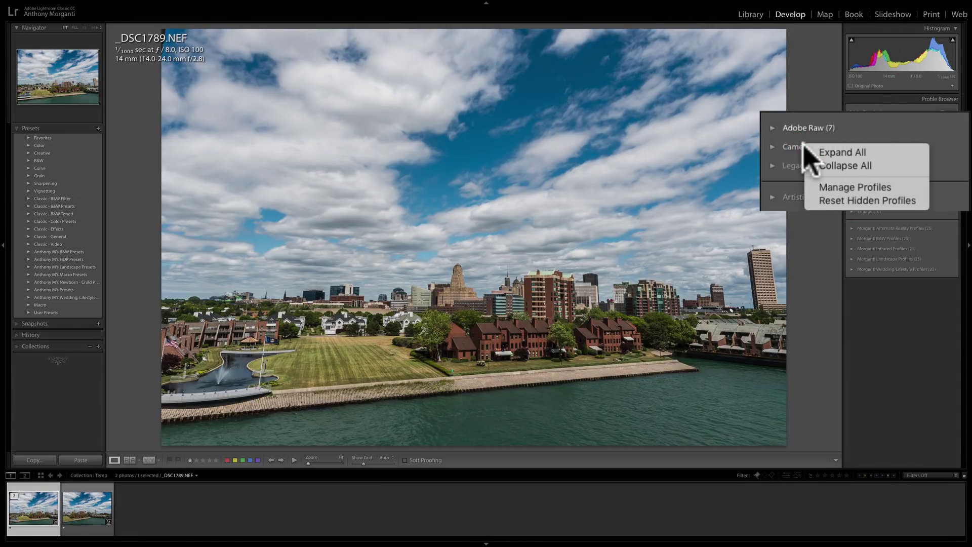
pyautogui.click(831, 188)
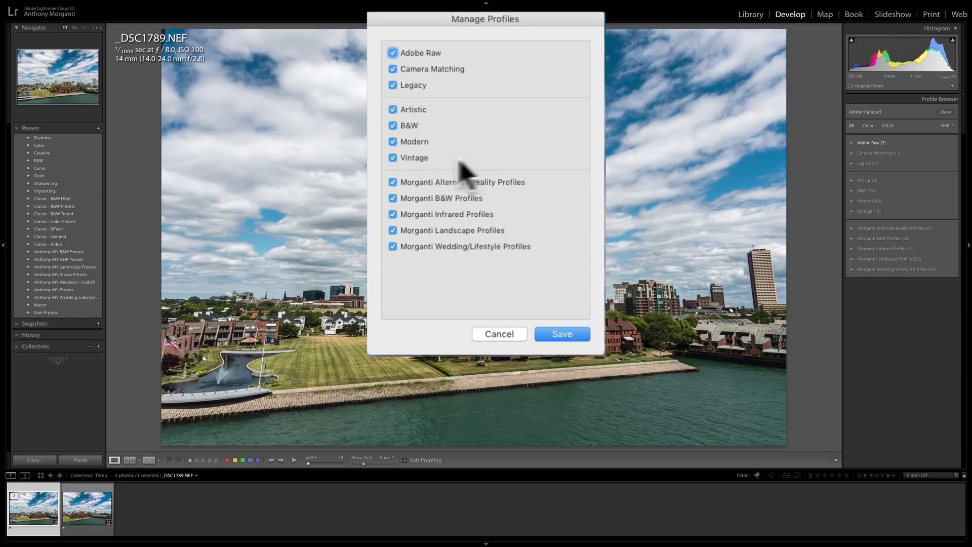
pyautogui.click(393, 110)
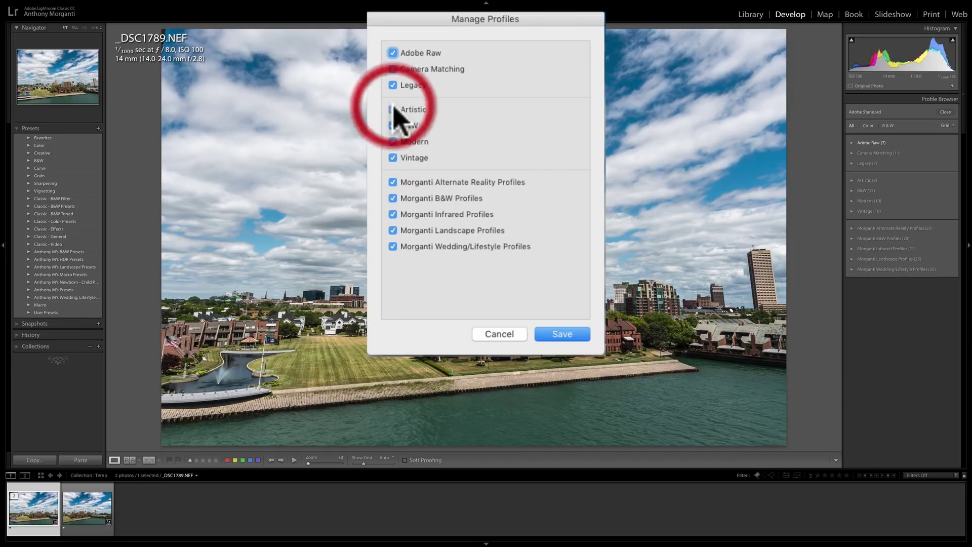
pyautogui.click(393, 141)
pyautogui.click(393, 158)
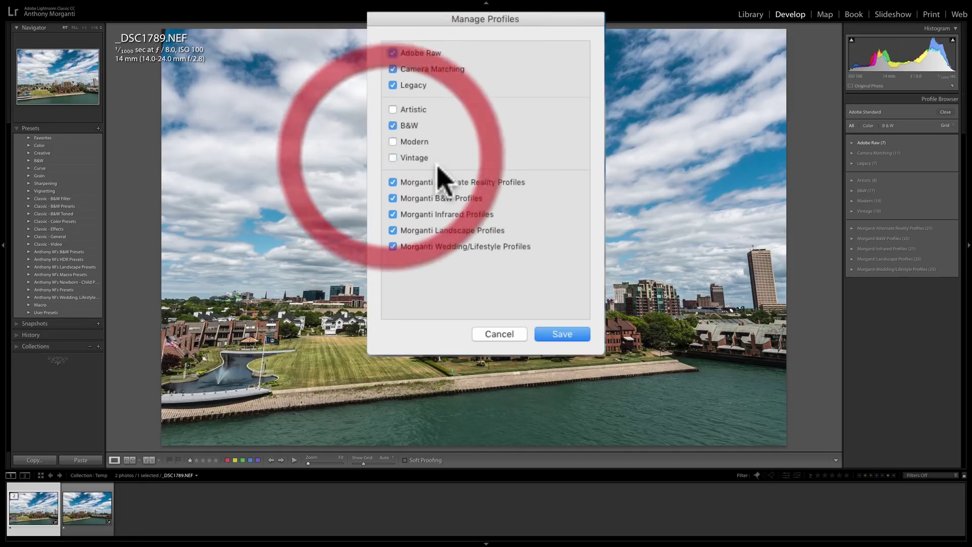
pyautogui.click(560, 335)
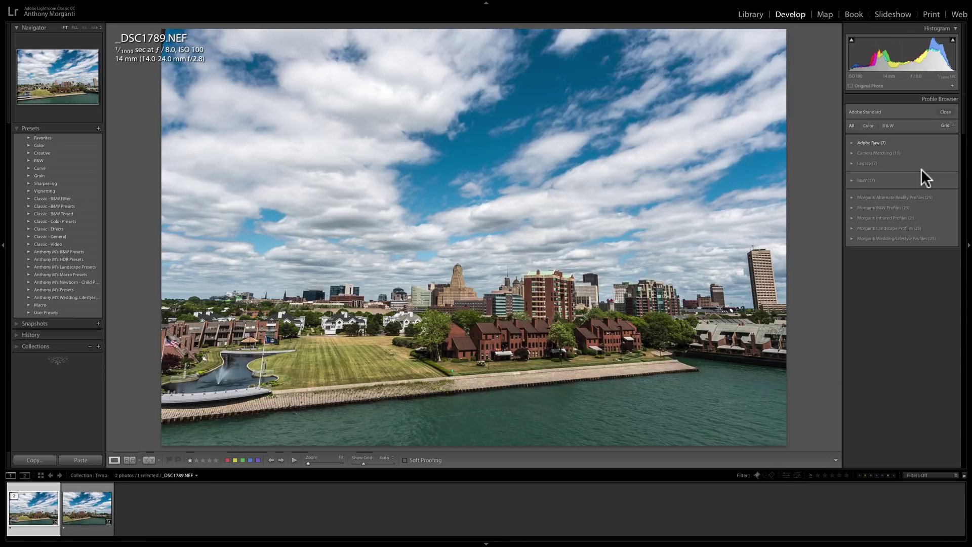
pyautogui.rightClick(882, 154)
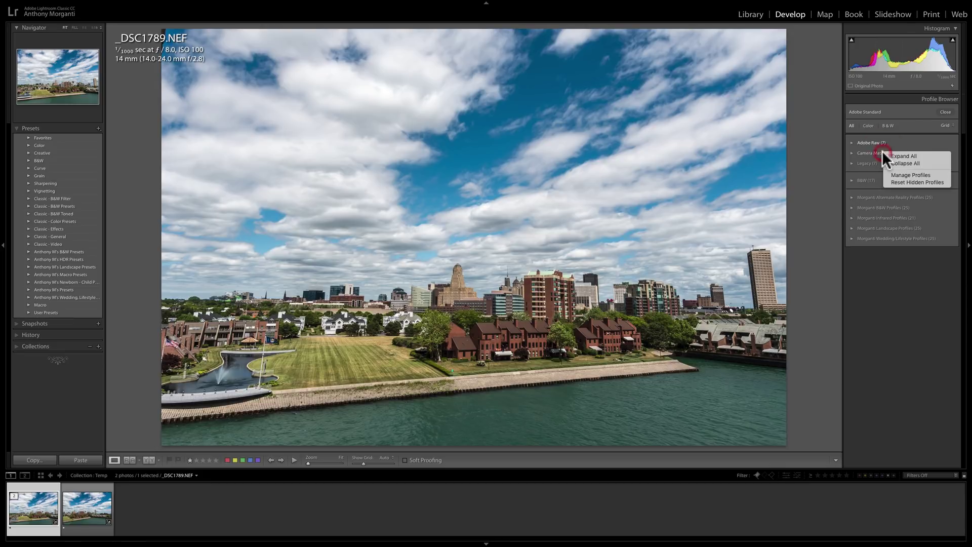
# In Manage Profiles, restore Artistic, Modern and Vintage and hide Morganti Infrared Profiles.
pyautogui.click(895, 174)
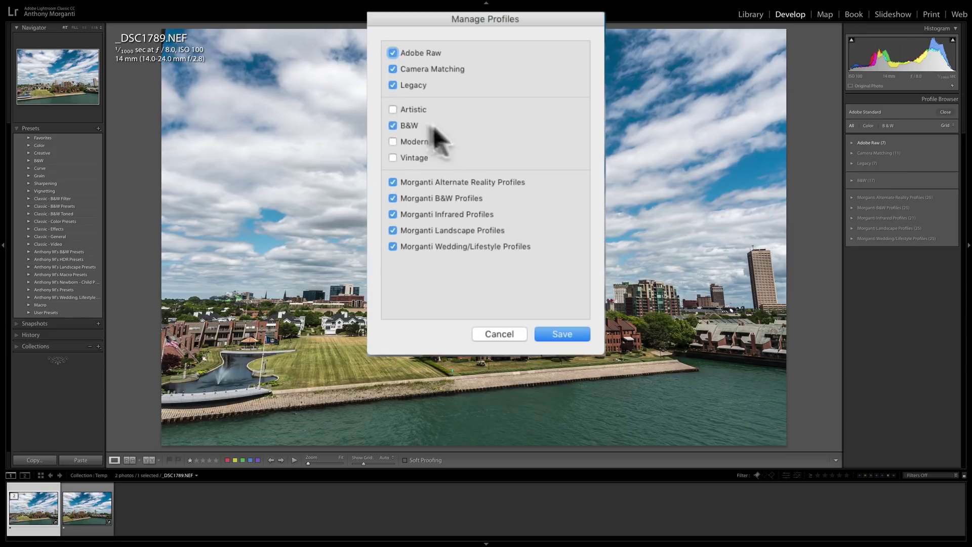
pyautogui.click(393, 109)
pyautogui.click(393, 142)
pyautogui.click(393, 158)
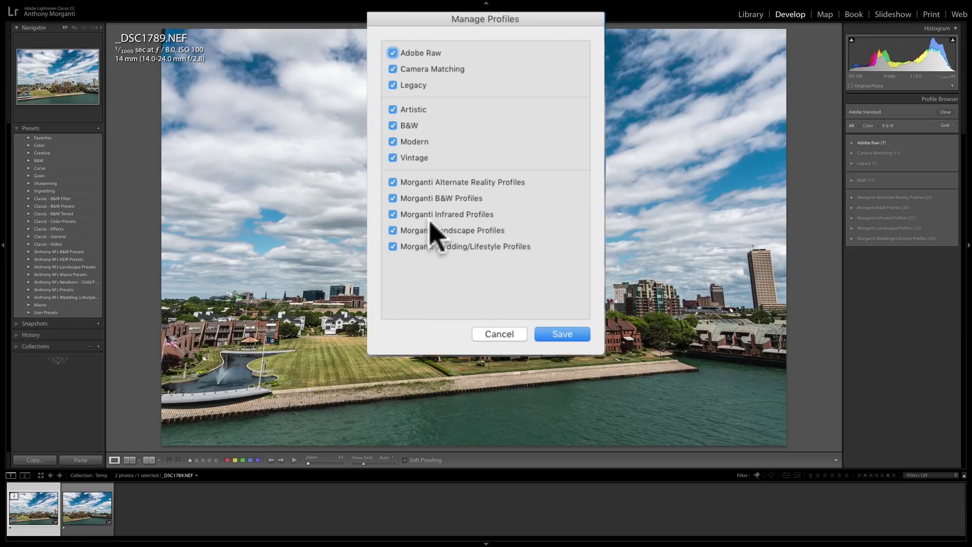
pyautogui.click(393, 214)
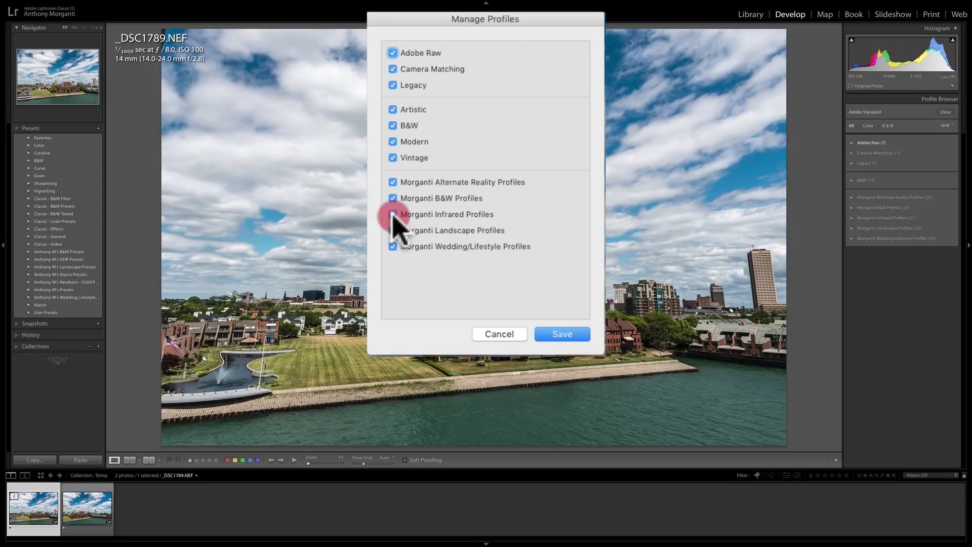
pyautogui.click(558, 332)
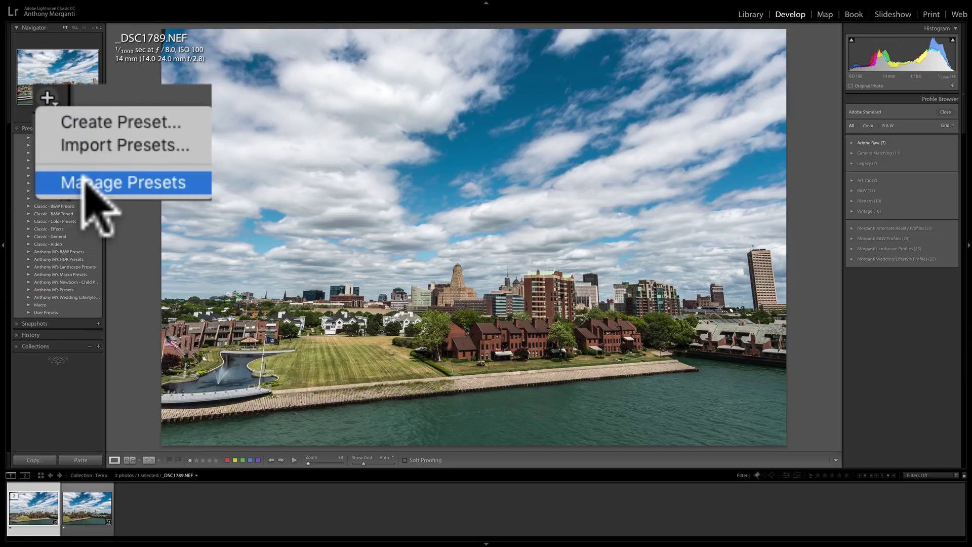
# Hide the Grain, Sharpening and Vignetting preset groups in Manage Presets.
pyautogui.click(113, 163)
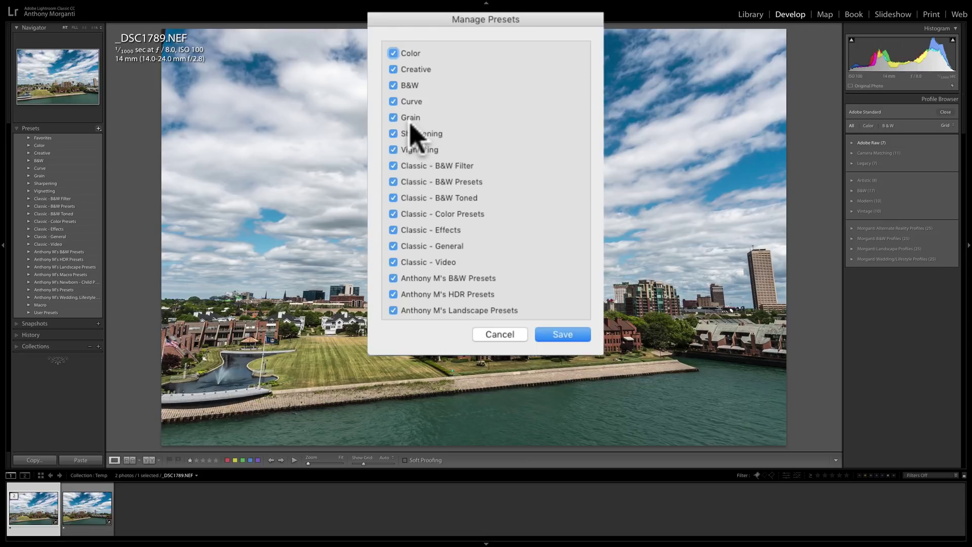
pyautogui.click(393, 117)
pyautogui.click(394, 134)
pyautogui.click(393, 150)
pyautogui.click(529, 265)
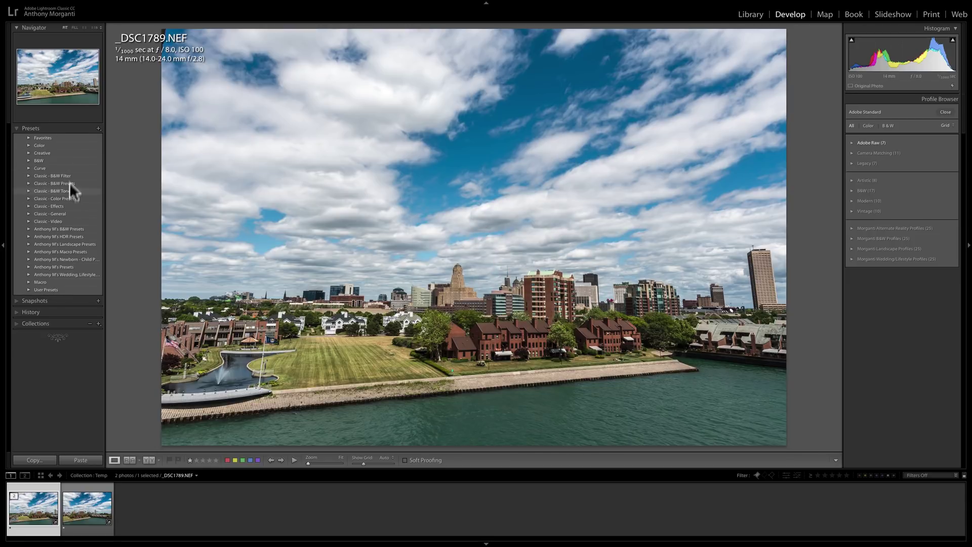
# Re-enable the Grain, Sharpening and Vignetting preset groups in Manage Presets.
pyautogui.click(100, 127)
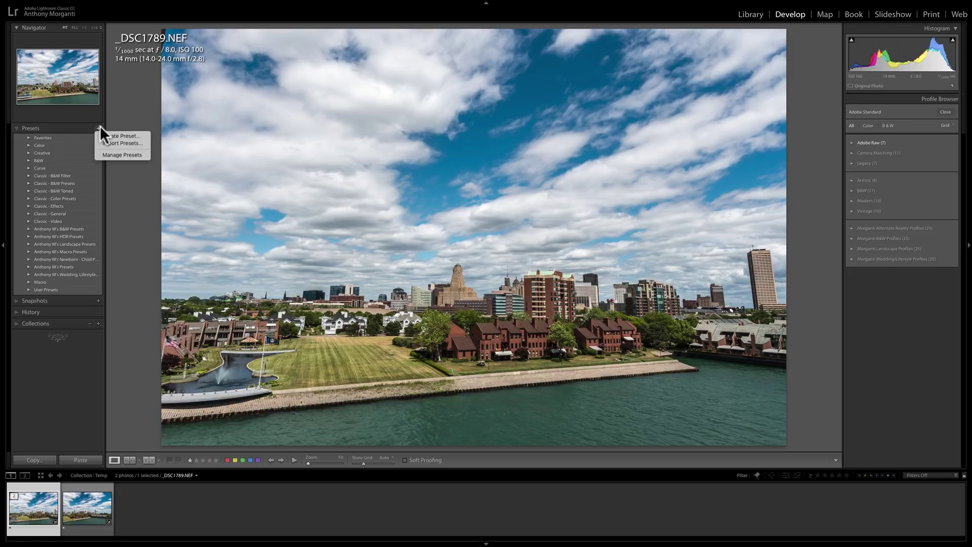
pyautogui.click(116, 154)
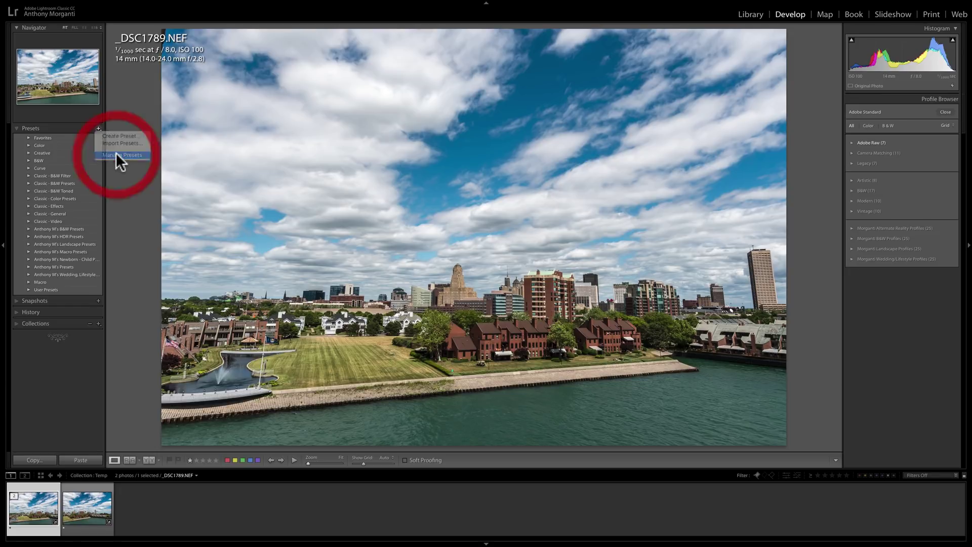
pyautogui.click(436, 148)
pyautogui.click(436, 157)
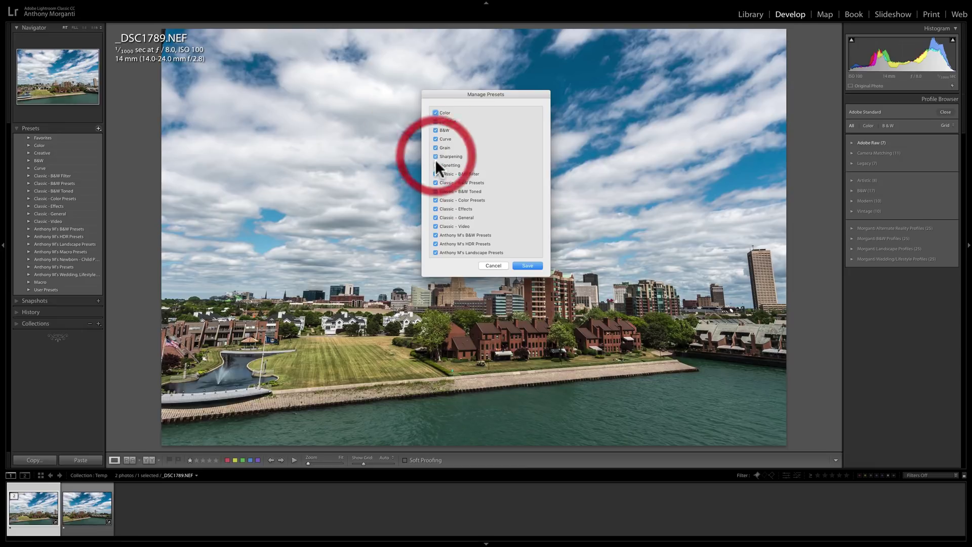
pyautogui.click(436, 165)
pyautogui.click(527, 261)
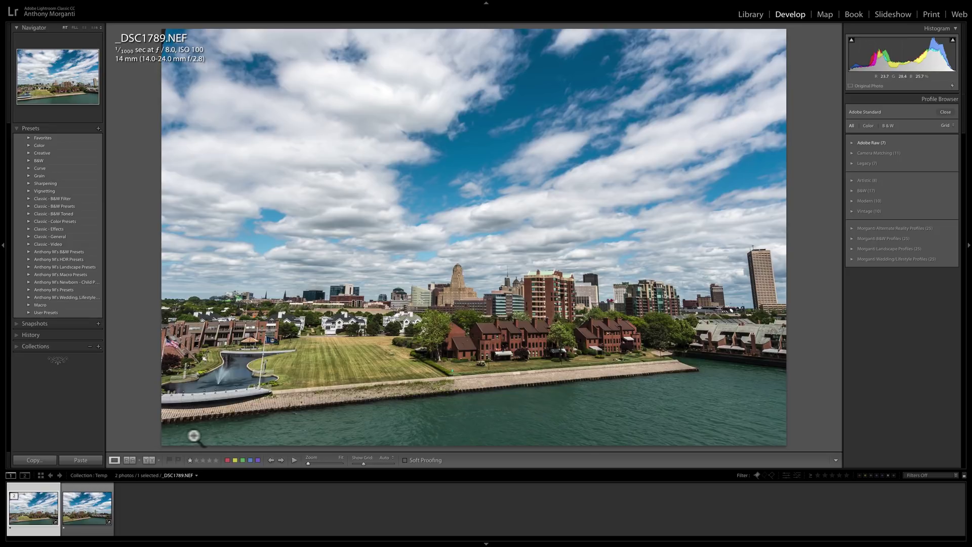
pyautogui.click(81, 509)
# Select both skyline photos, _DSC1789.NEF and _DSC1790.NEF, in the filmstrip.
pyautogui.click(43, 512)
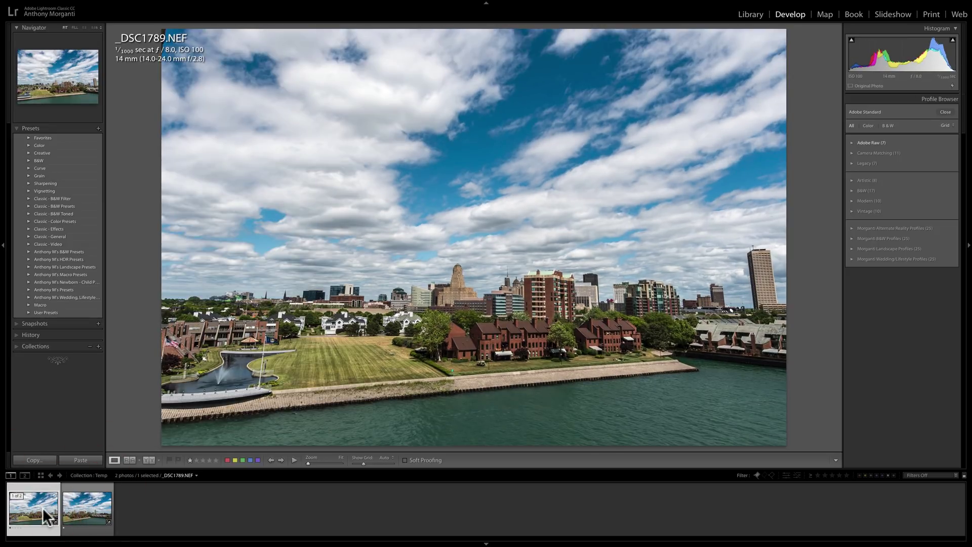
pyautogui.click(89, 511)
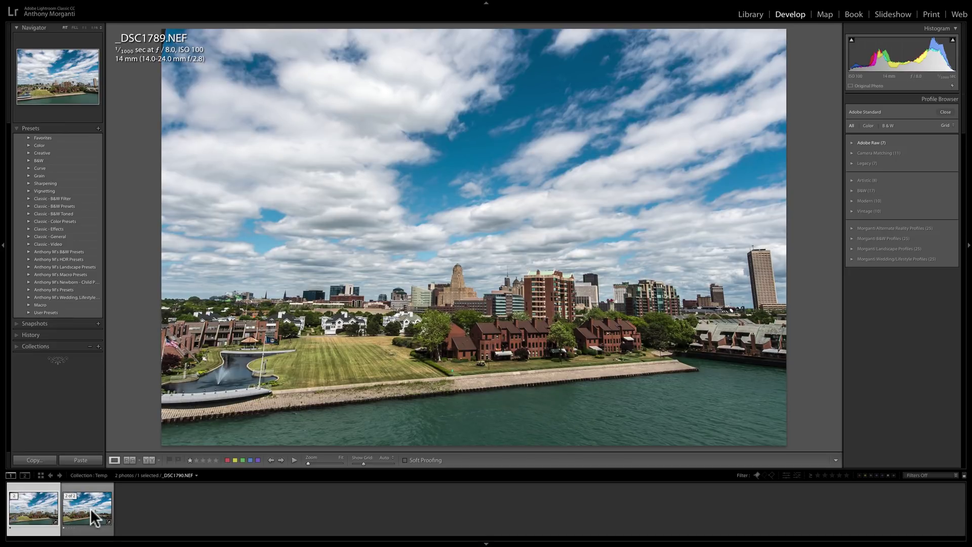
pyautogui.keyDown('shift'); pyautogui.click(91, 508); pyautogui.keyUp('shift')
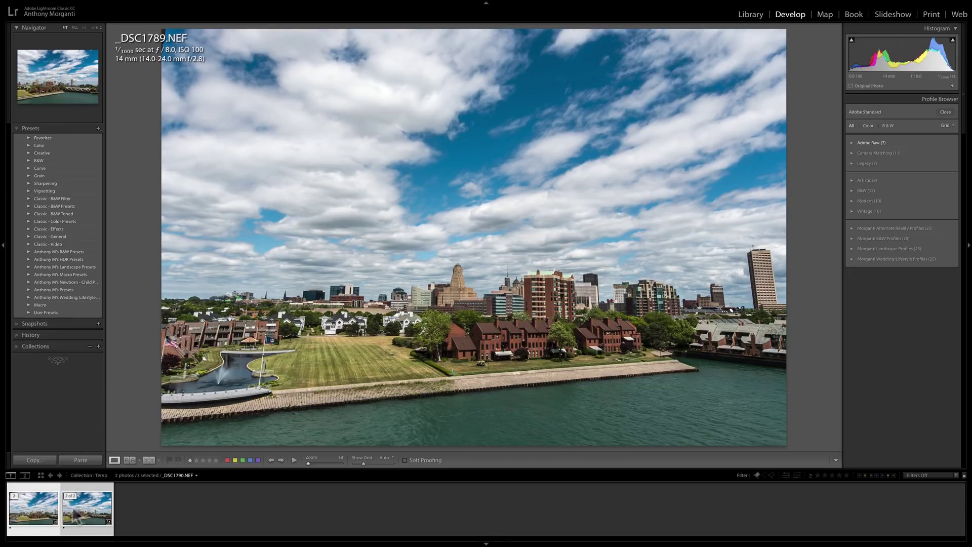
# Merge the two selected photos into a stacked panorama, _DSC1789-Pano-7.dng.
pyautogui.rightClick(460, 173)
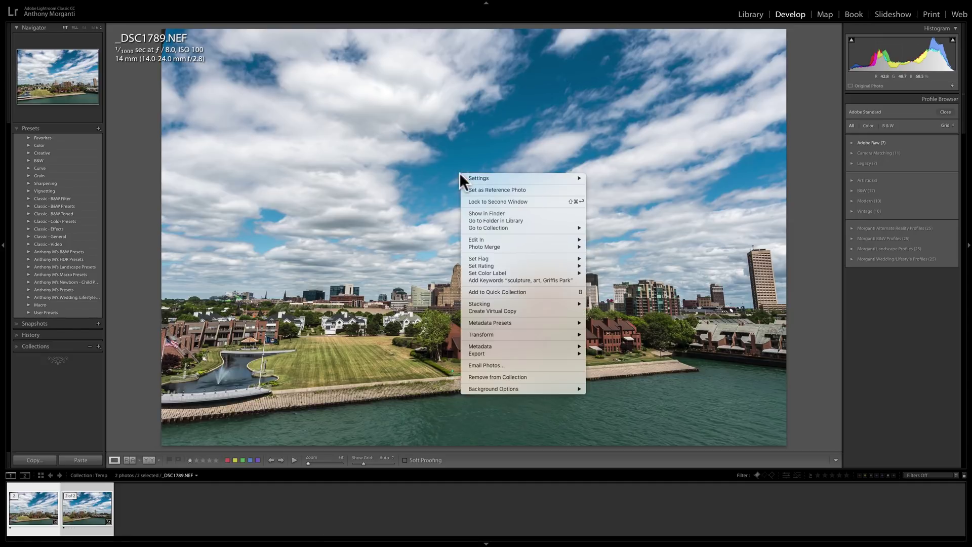
pyautogui.moveTo(513, 246)
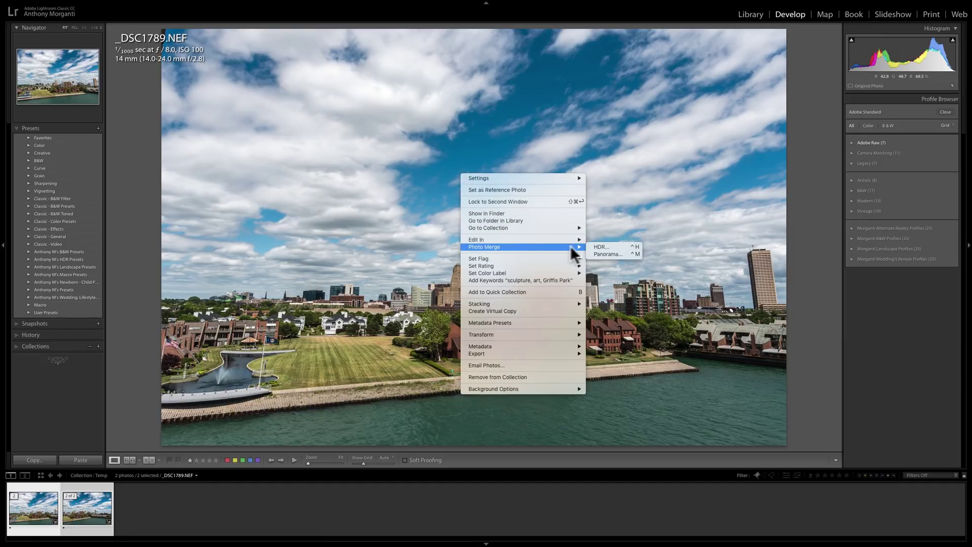
pyautogui.click(599, 253)
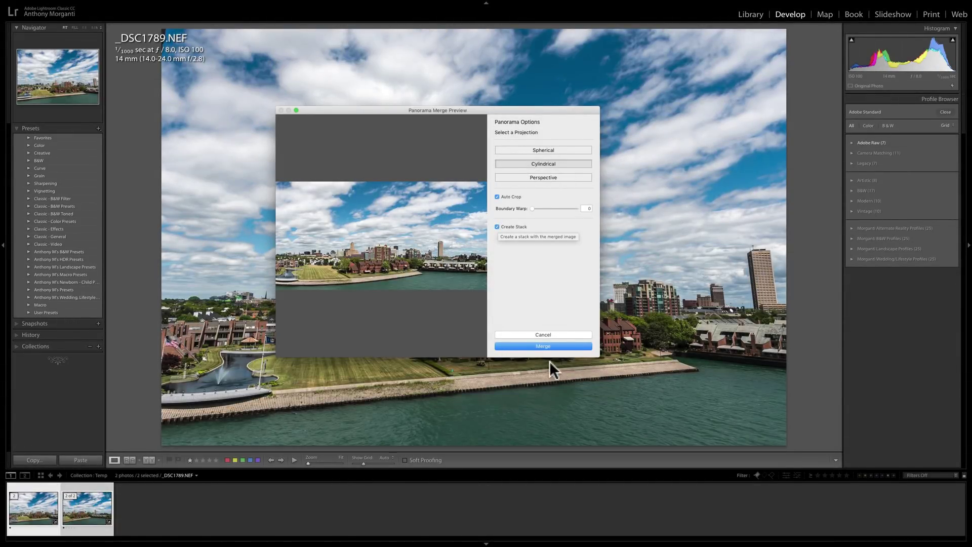
pyautogui.click(543, 343)
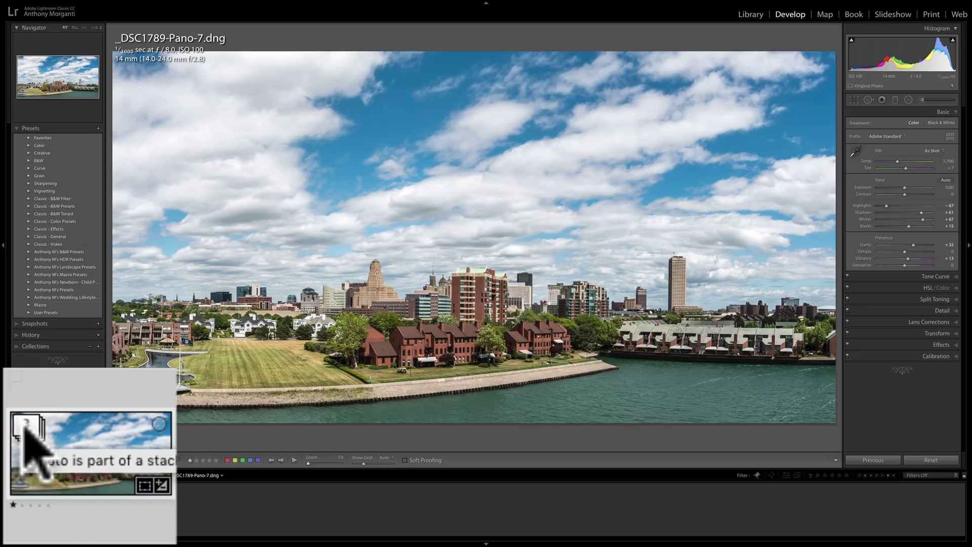
# Expand the filmstrip panorama stack, view the _DSC1789.NEF source photos, then return to _DSC1789-Pano-7.dng.
pyautogui.click(10, 499)
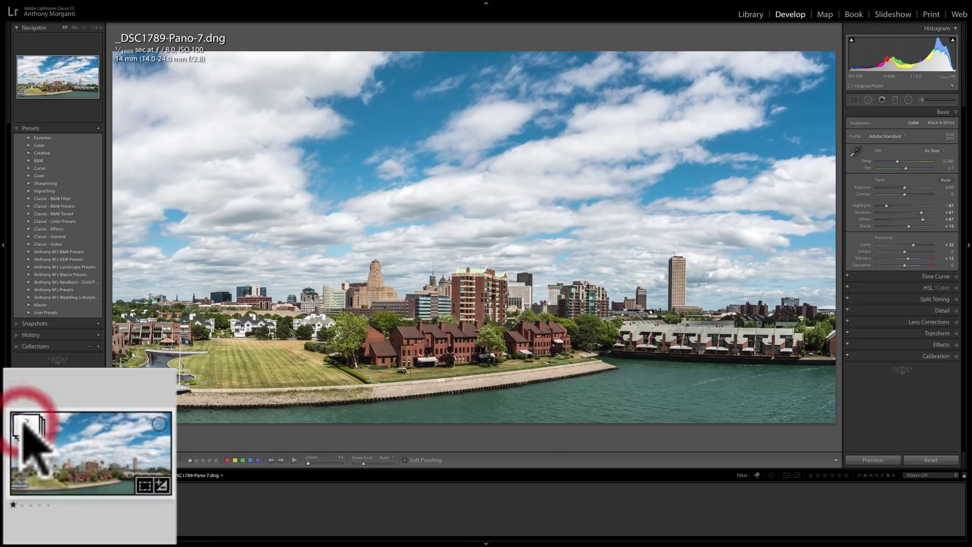
pyautogui.click(87, 506)
pyautogui.click(134, 507)
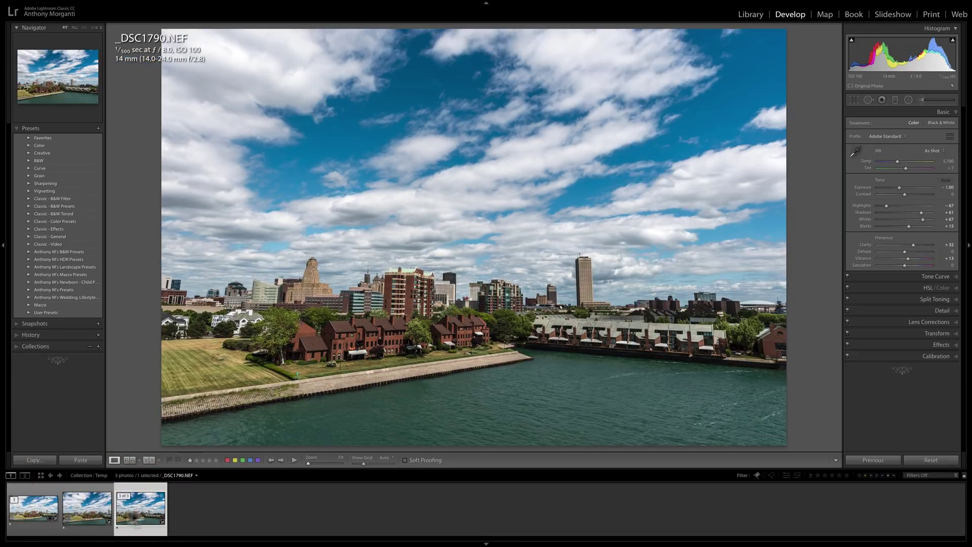
pyautogui.click(97, 512)
pyautogui.click(40, 508)
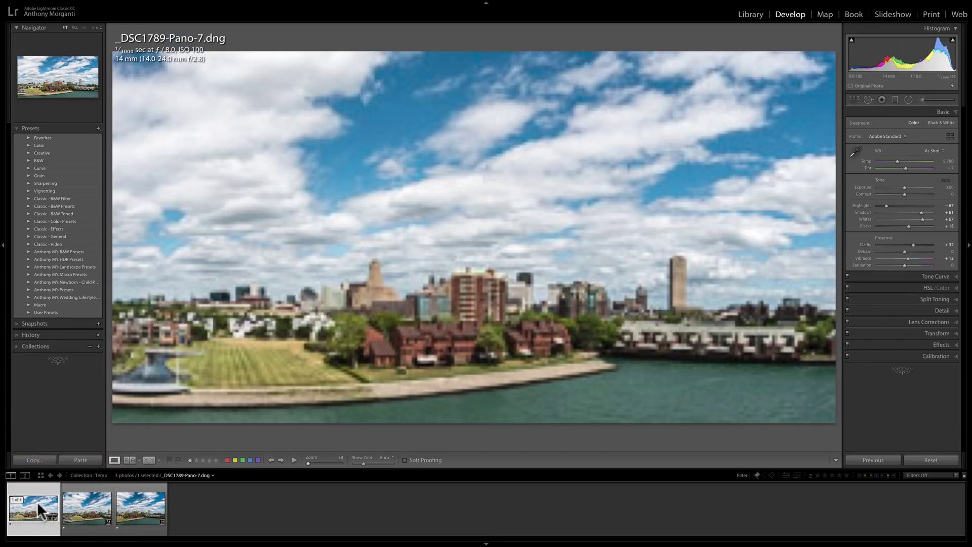